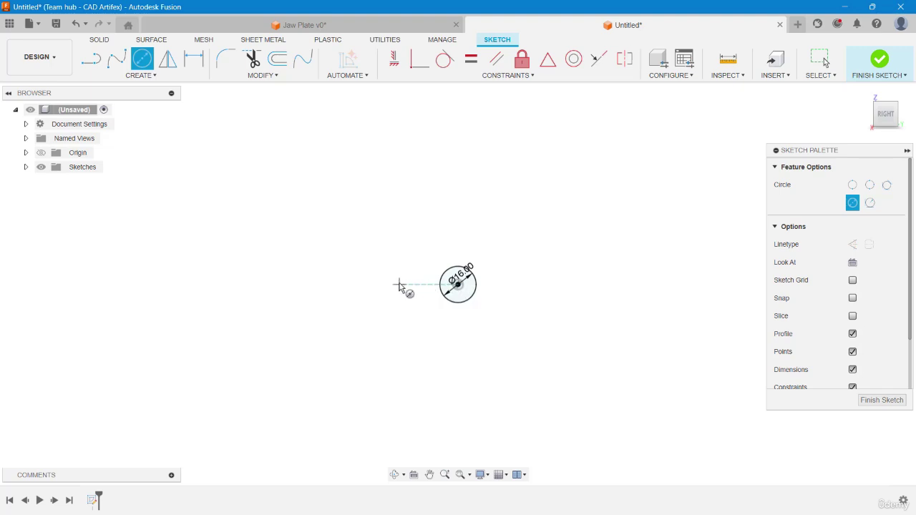
# Draw two 5 mm diameter circles level with the 16 mm circle, centred about 26 mm on either side of it.
pyautogui.click(398, 285)
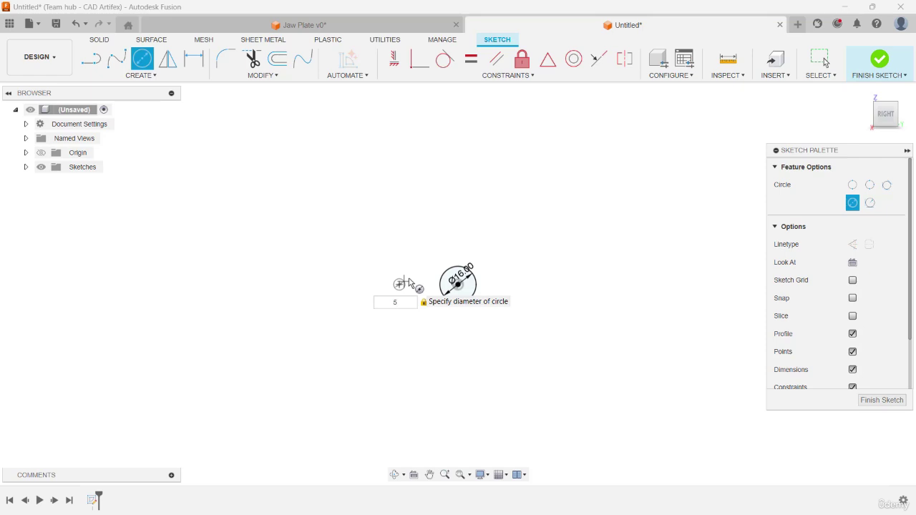
pyautogui.press('Return')
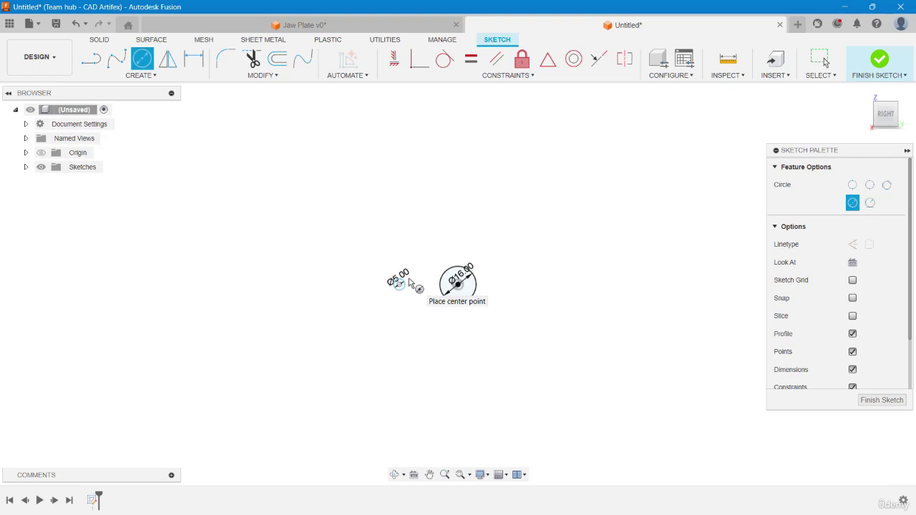
pyautogui.click(516, 285)
pyautogui.write('5')
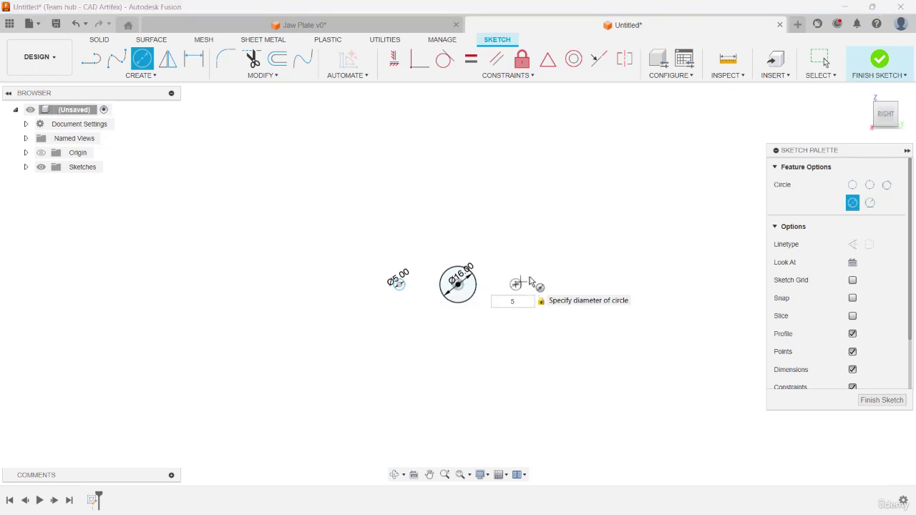
pyautogui.press('Return')
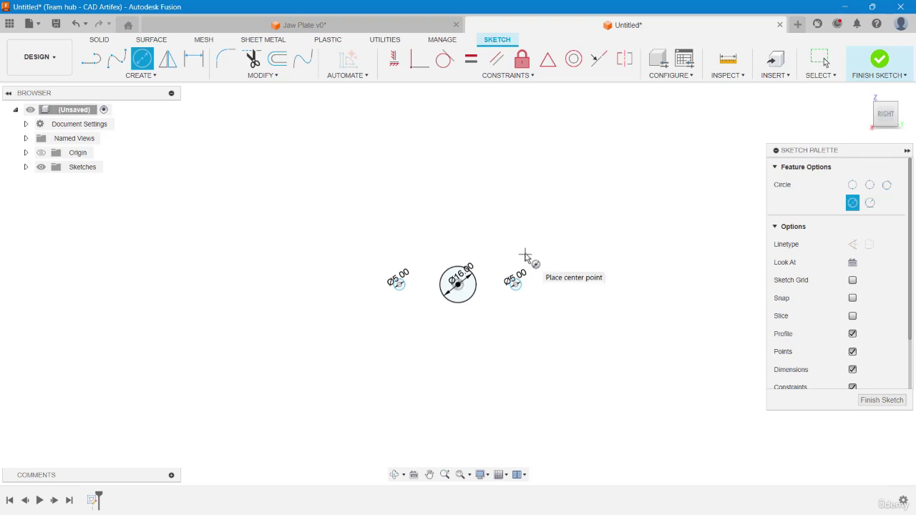
# Apply a Horizontal/Vertical constraint to align the small circles' centres with the centre of the 16 mm circle.
pyautogui.click(393, 58)
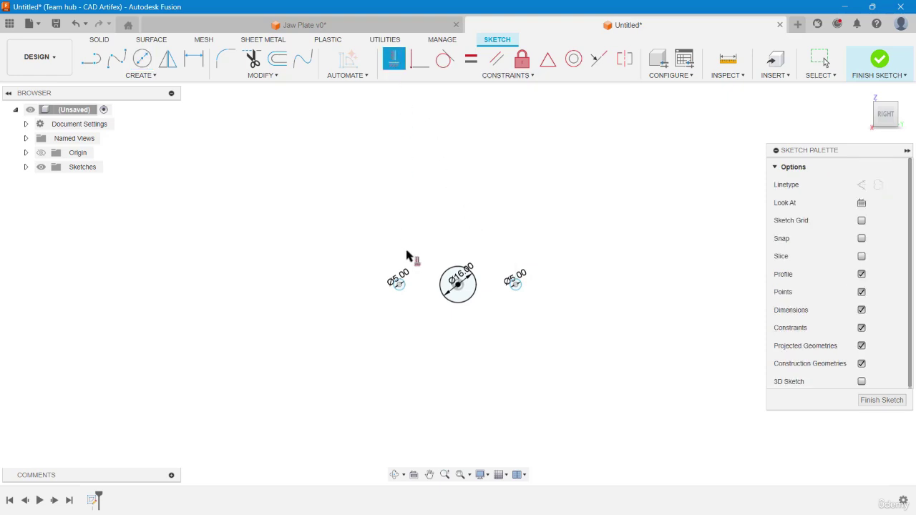
pyautogui.click(398, 284)
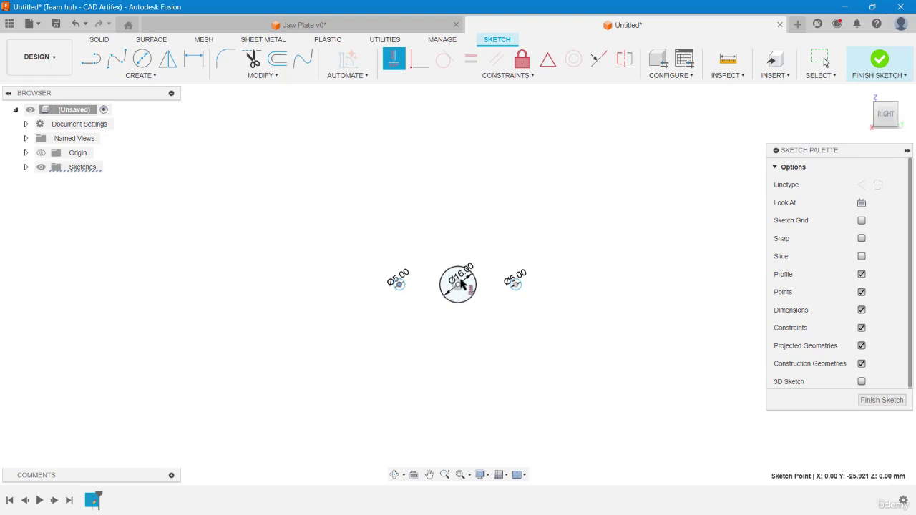
pyautogui.click(459, 285)
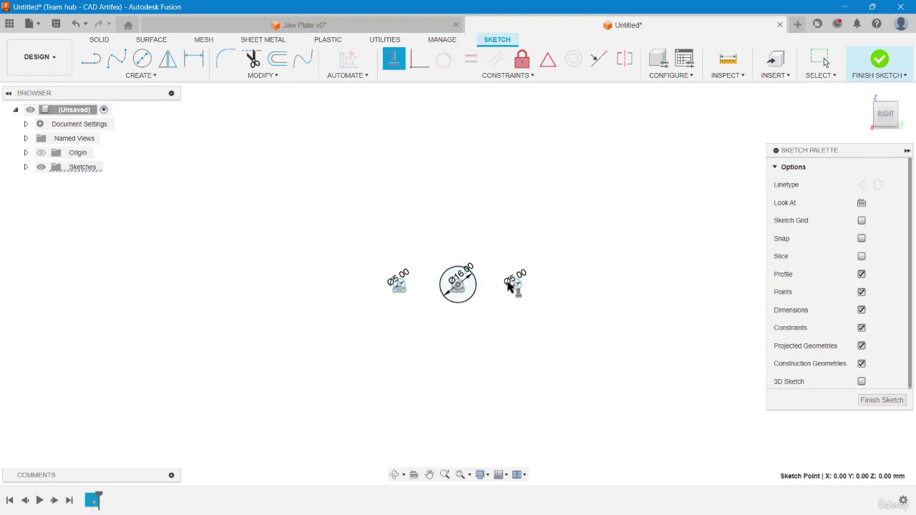
pyautogui.click(515, 286)
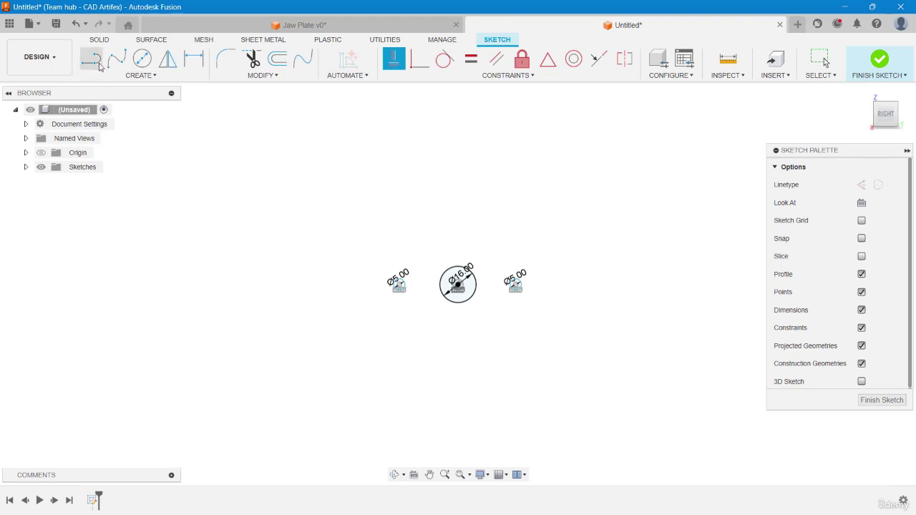
# Draw a vertical construction line about 30 mm long upward from the 16 mm circle's centre, ending with the construction linetype off.
pyautogui.click(95, 65)
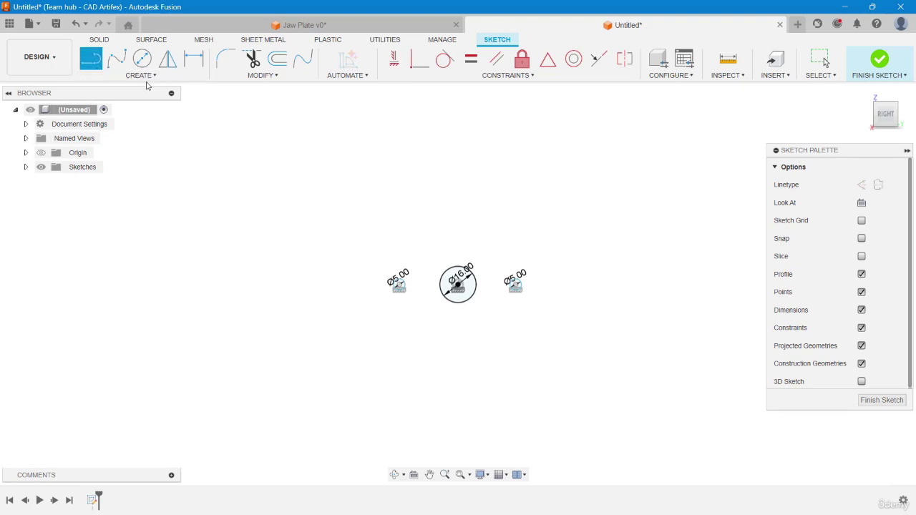
pyautogui.click(860, 184)
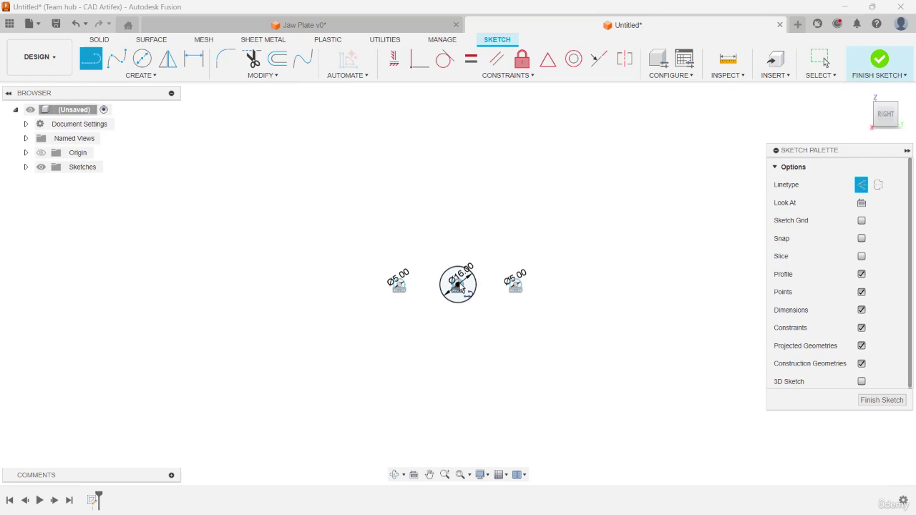
pyautogui.click(457, 284)
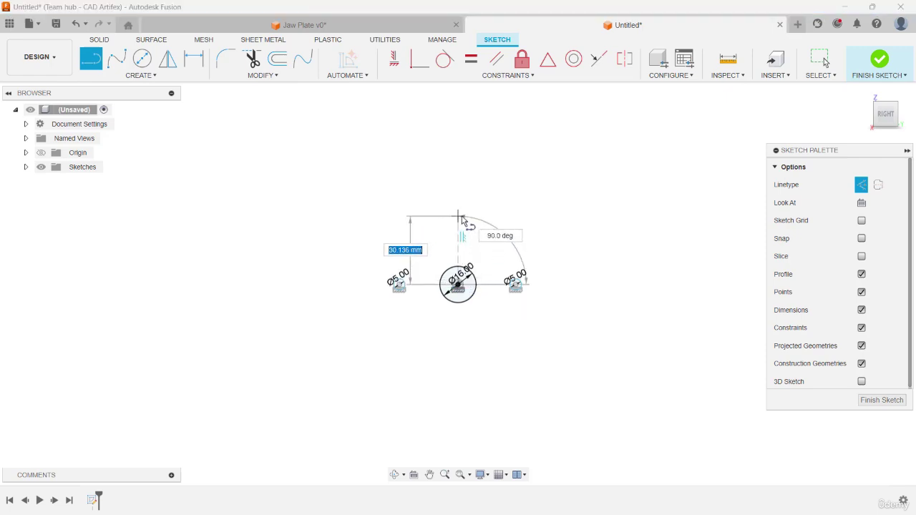
pyautogui.click(458, 215)
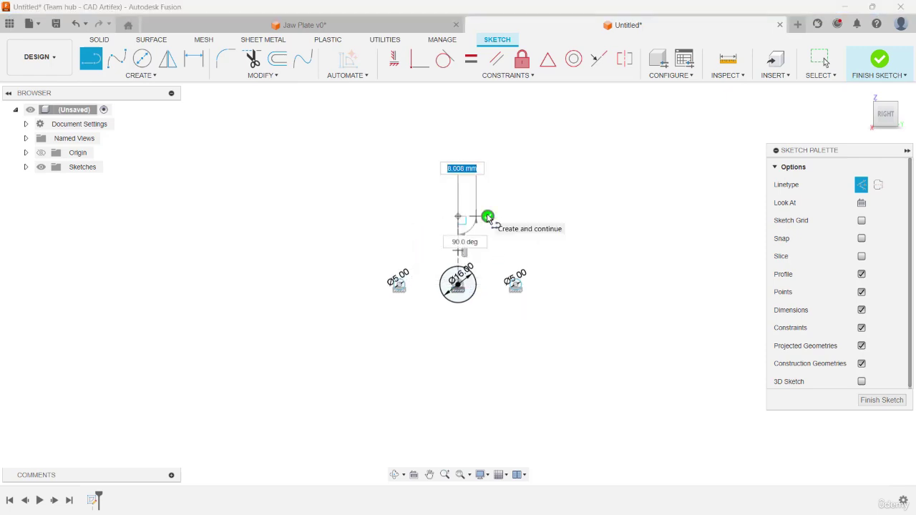
pyautogui.press('Escape')
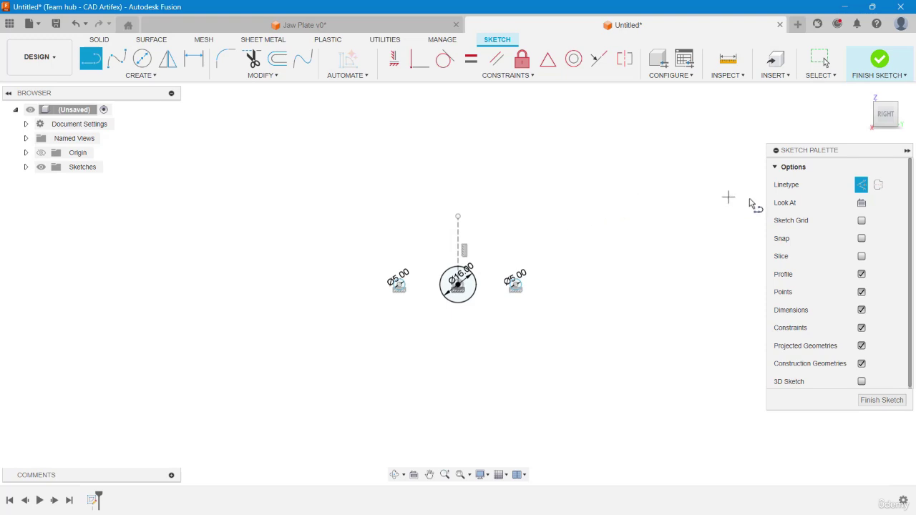
pyautogui.click(861, 185)
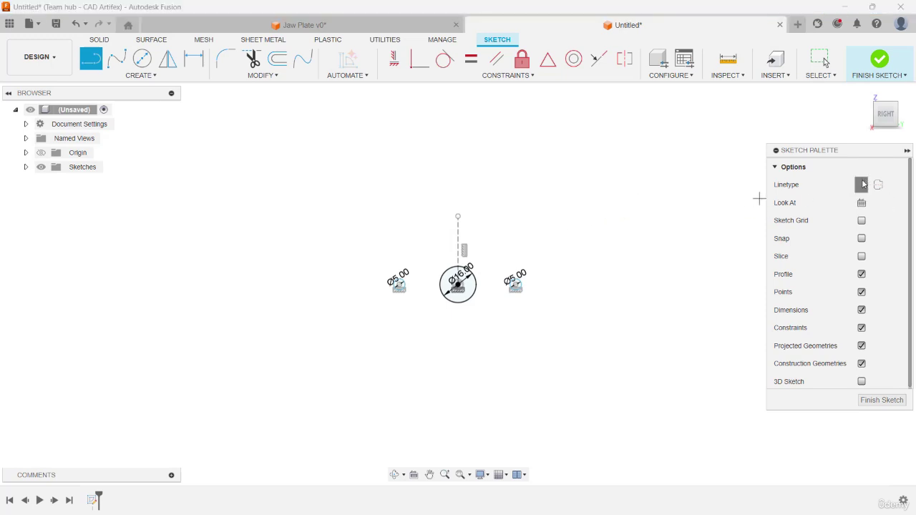
# Make the two 5 mm circles symmetric about the vertical construction line.
pyautogui.click(511, 77)
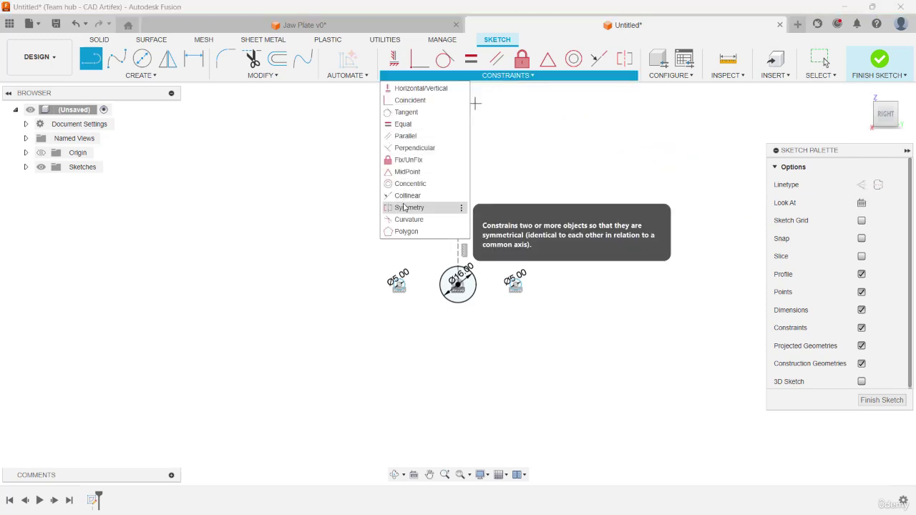
pyautogui.click(404, 208)
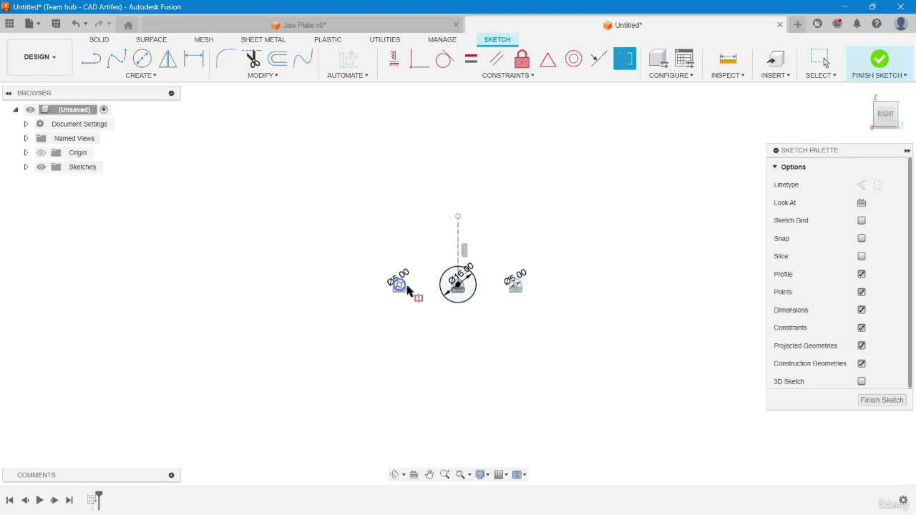
pyautogui.click(405, 287)
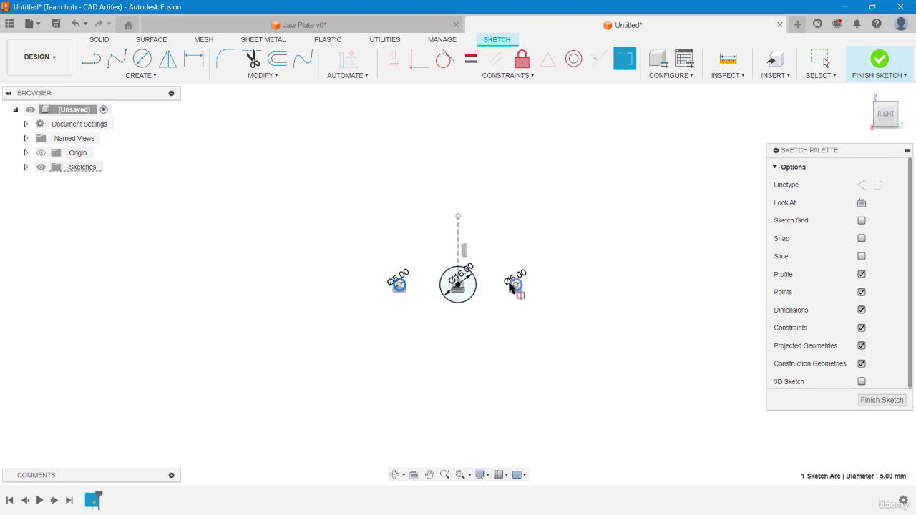
pyautogui.click(514, 285)
pyautogui.click(458, 246)
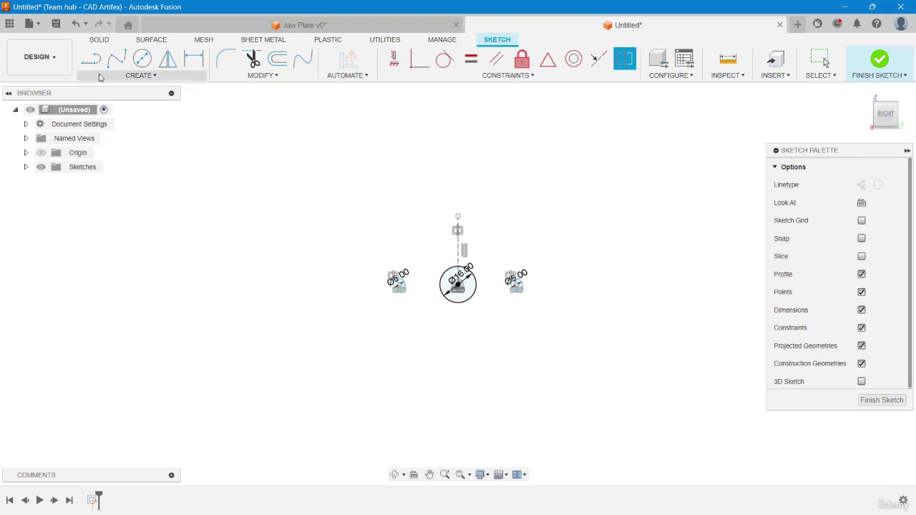
# Draw a closed six-line outline around the circles, about 98 mm wide at the base and 71 mm at the top, with slanted upper corners.
pyautogui.click(91, 60)
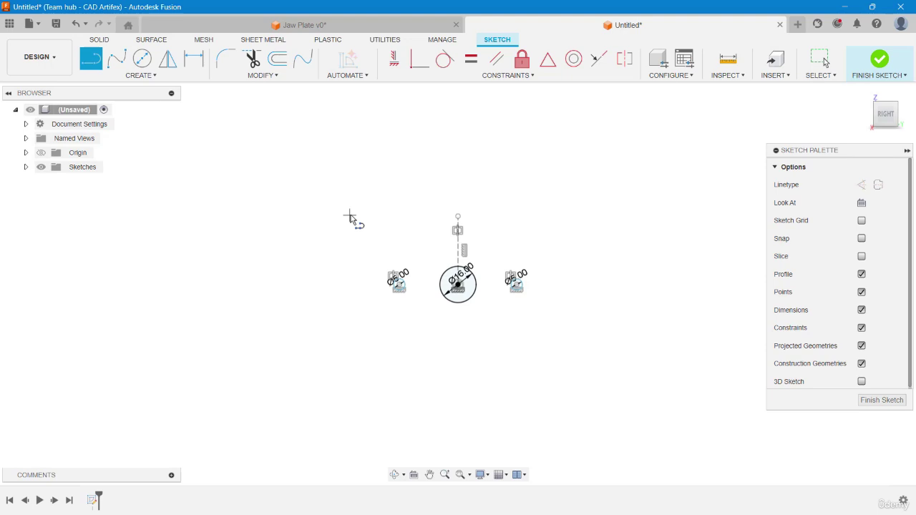
pyautogui.click(349, 215)
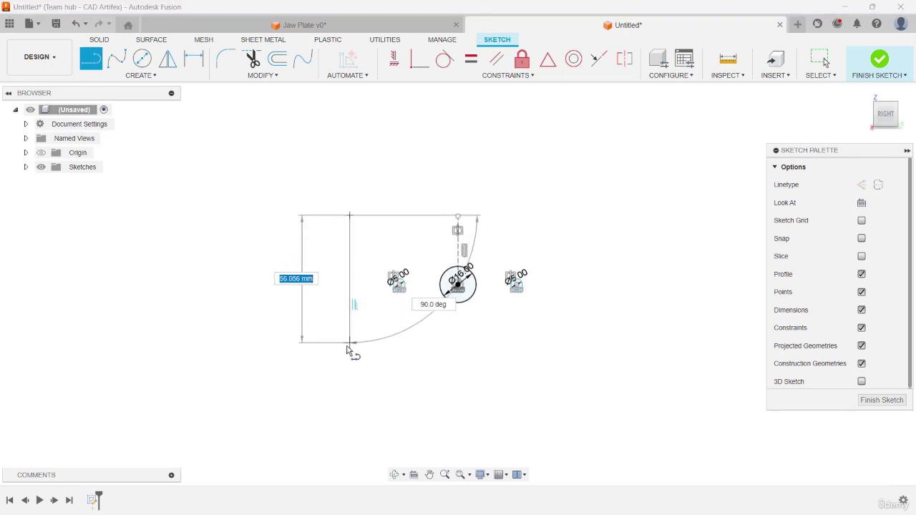
pyautogui.click(347, 343)
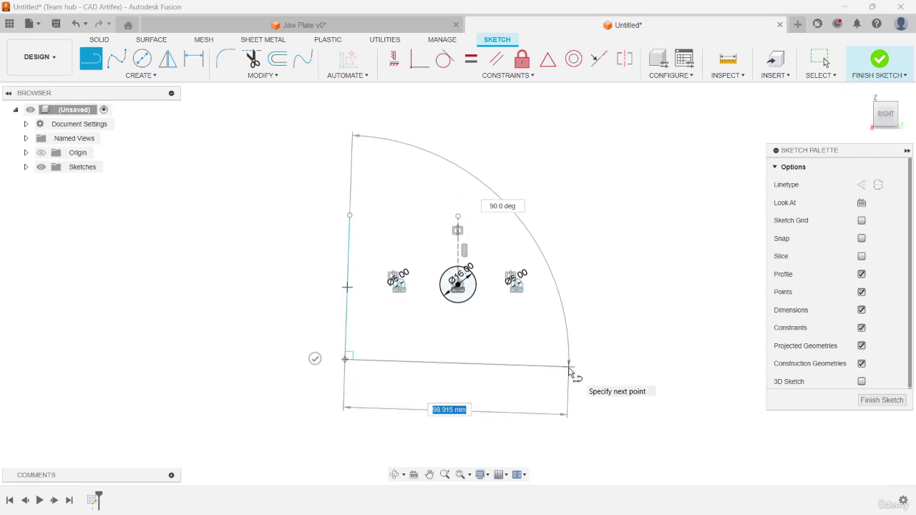
pyautogui.click(569, 364)
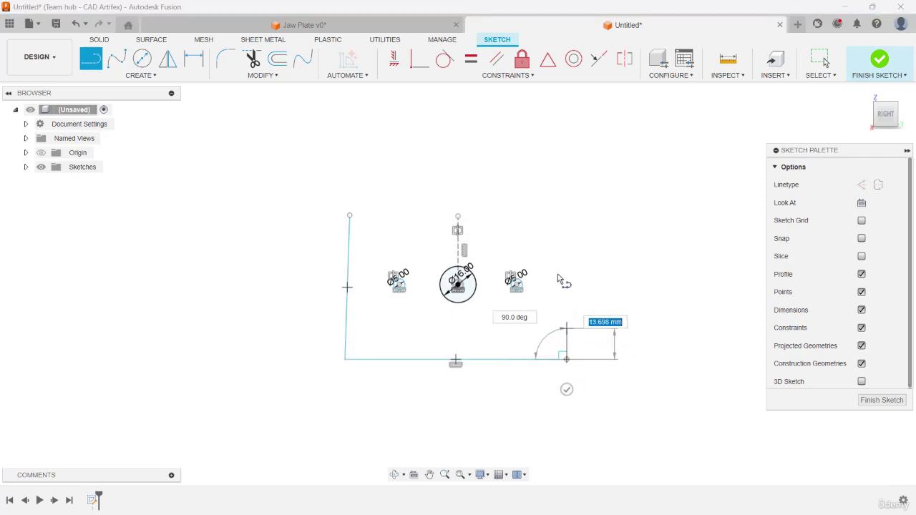
pyautogui.click(566, 217)
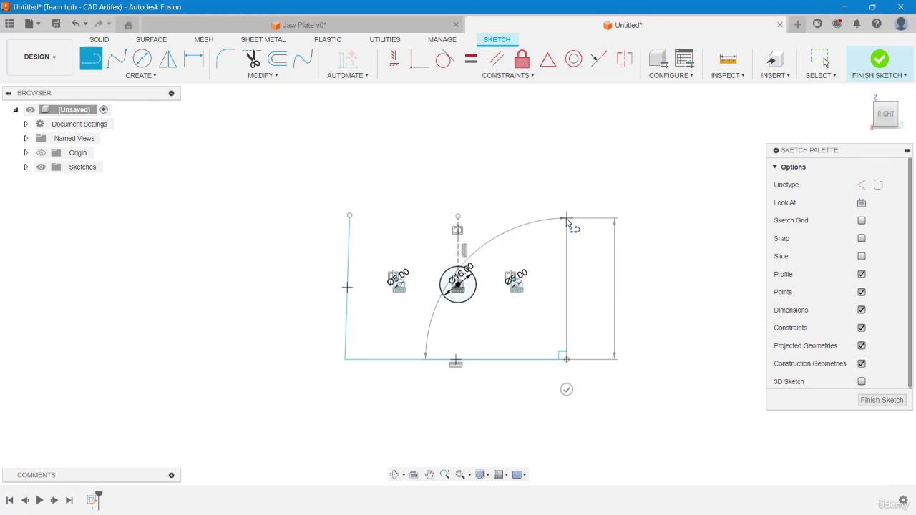
pyautogui.click(541, 169)
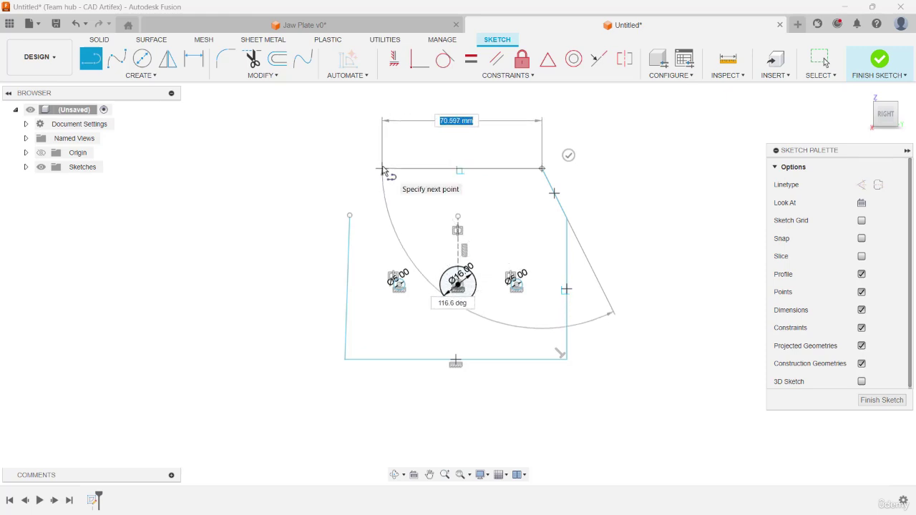
pyautogui.click(381, 169)
pyautogui.click(351, 216)
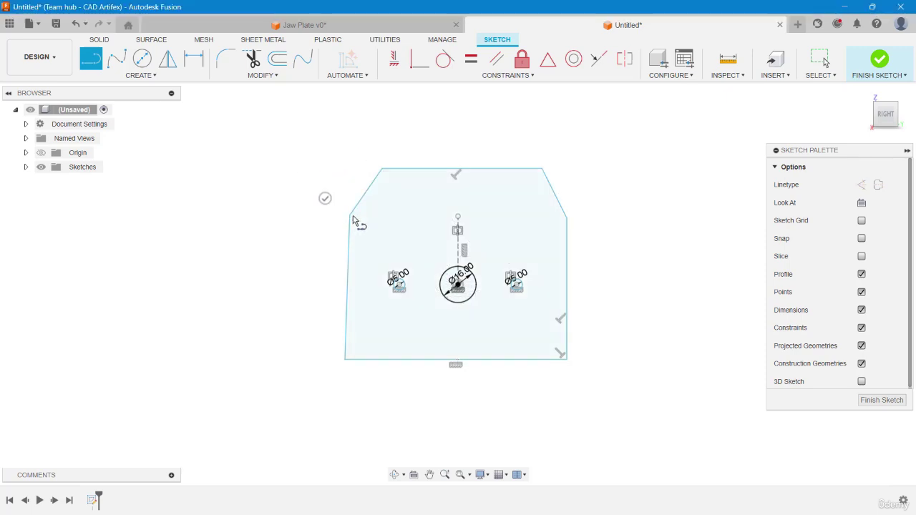
# Constrain the outline's left side to vertical and try to constrain its top edge to horizontal.
pyautogui.click(393, 59)
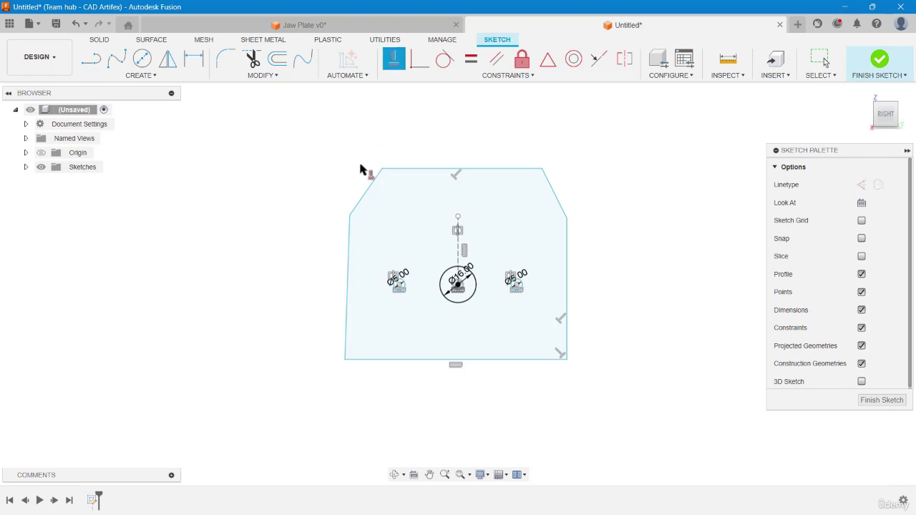
pyautogui.click(347, 246)
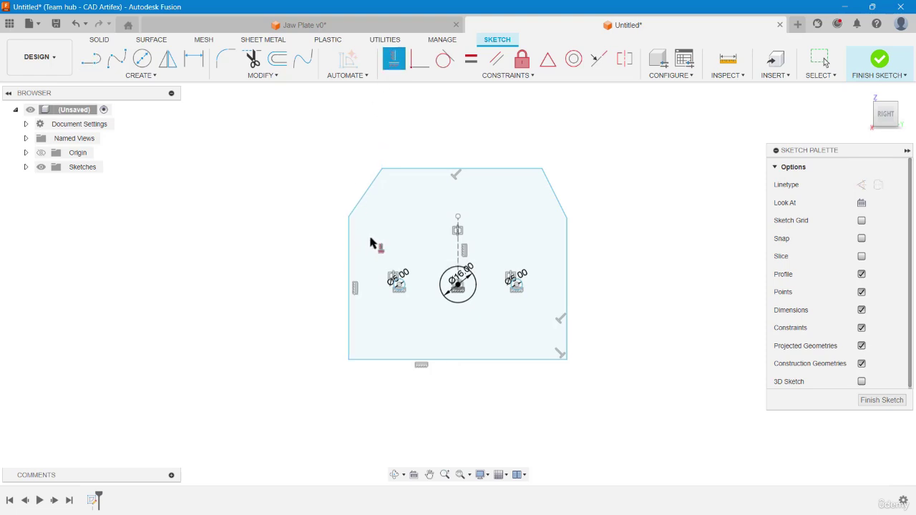
pyautogui.click(418, 170)
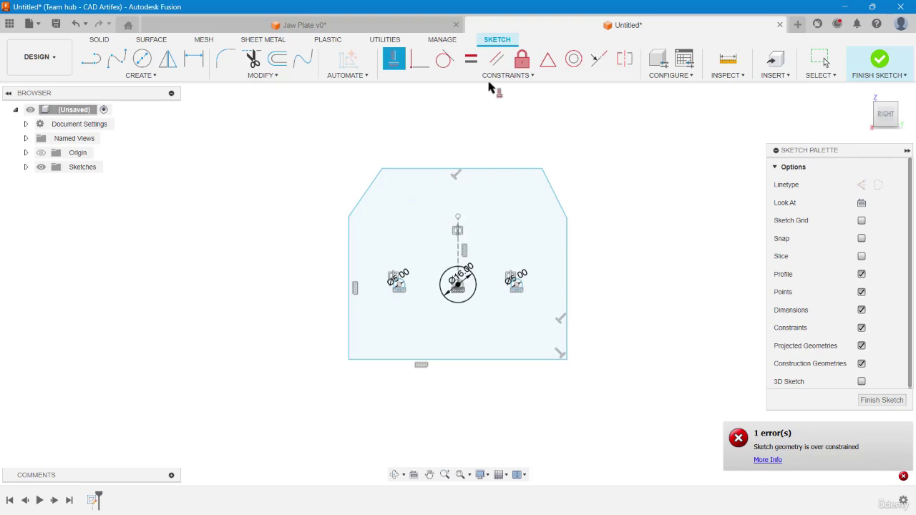
# Make the outline's two vertical sides and its two slanted corner edges symmetric about the construction line.
pyautogui.click(623, 61)
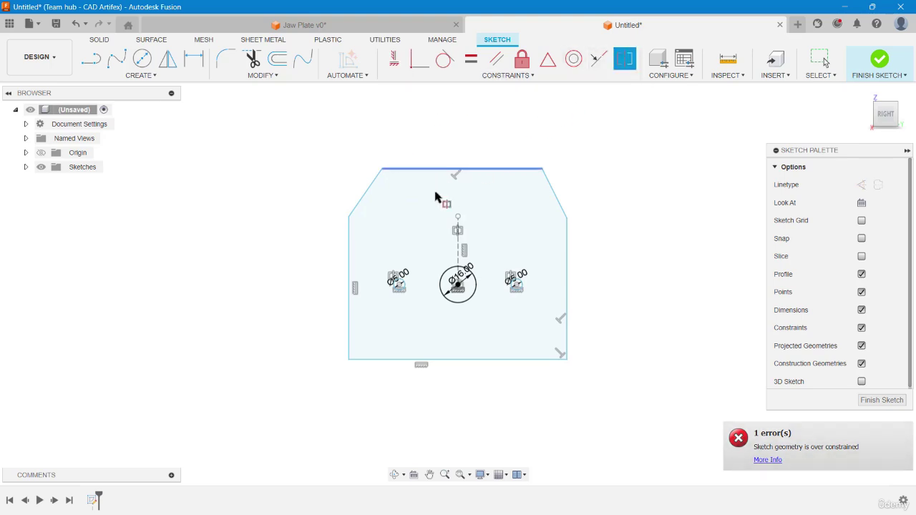
pyautogui.click(349, 266)
pyautogui.click(565, 248)
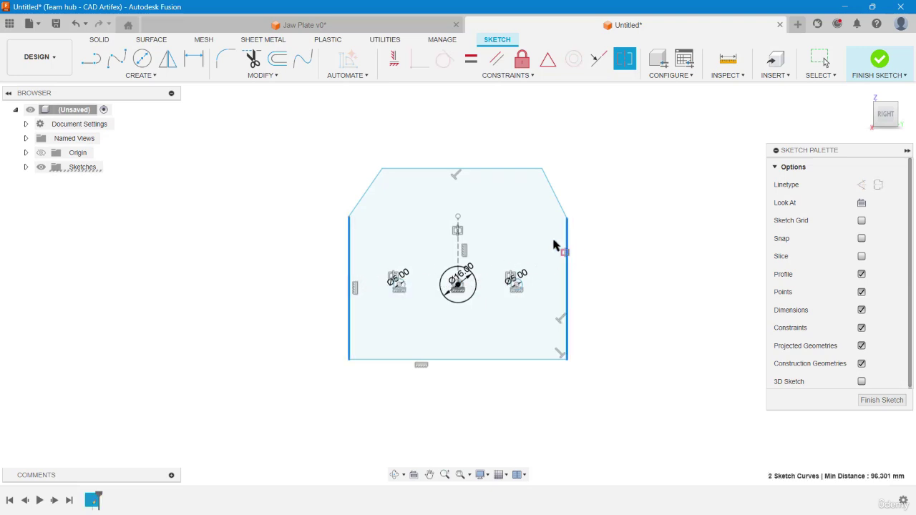
pyautogui.click(458, 237)
pyautogui.click(370, 199)
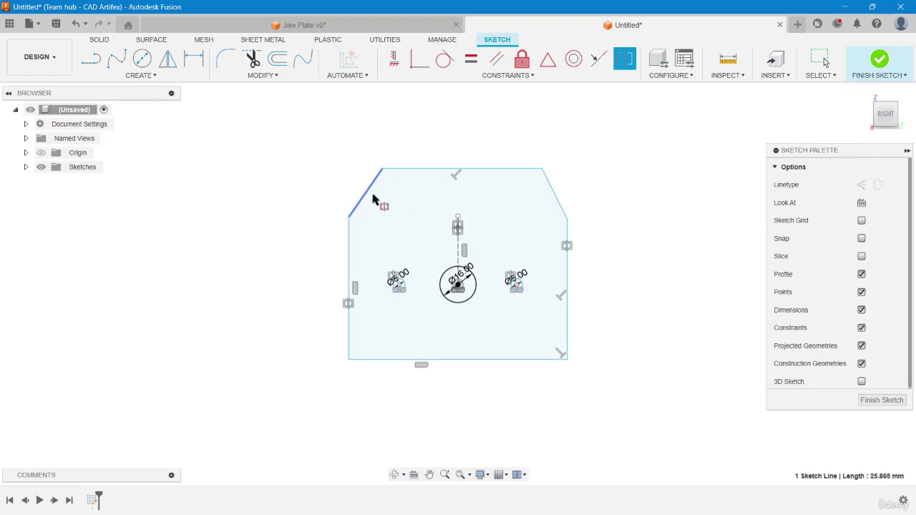
pyautogui.click(549, 192)
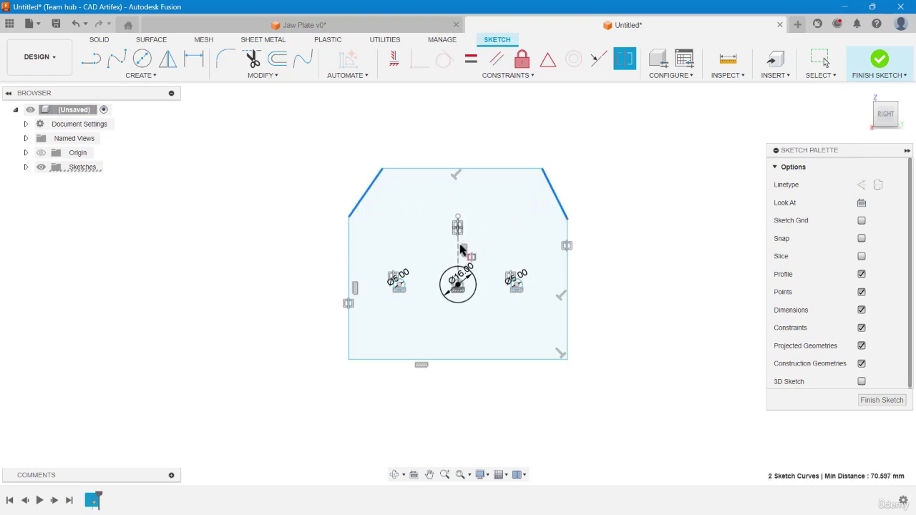
pyautogui.click(461, 249)
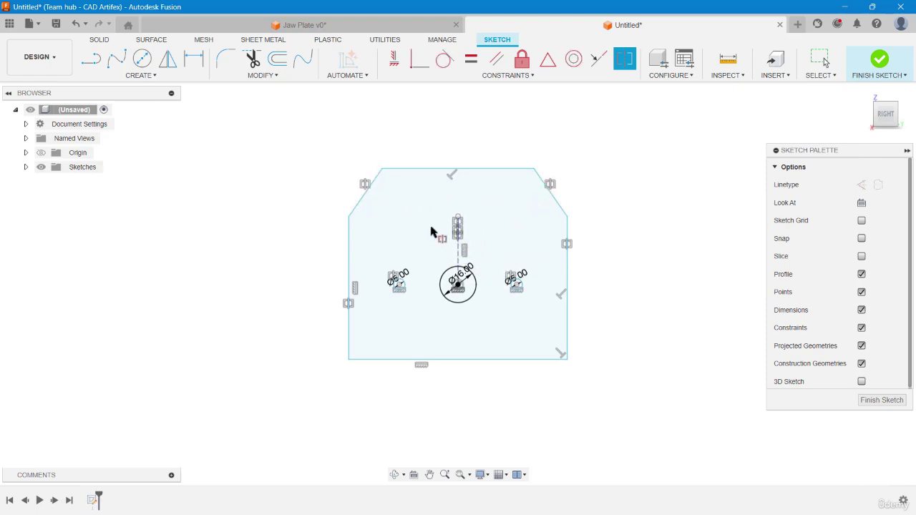
# Dimension the distance between the centres of the two 5 mm side circles at 30 mm.
pyautogui.click(195, 60)
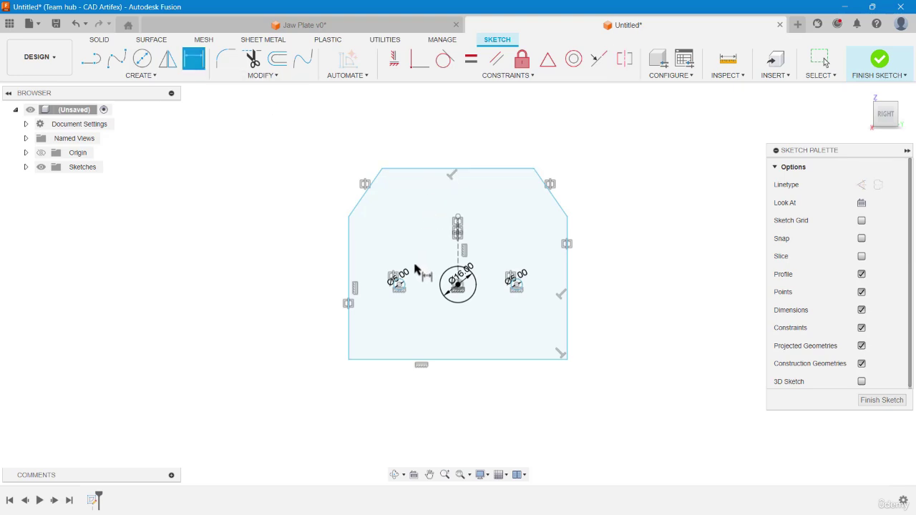
pyautogui.click(399, 284)
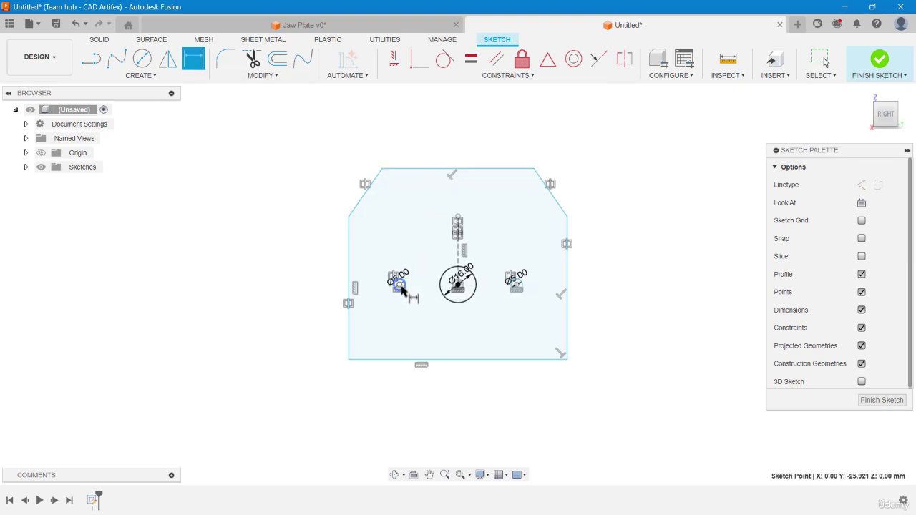
pyautogui.click(515, 285)
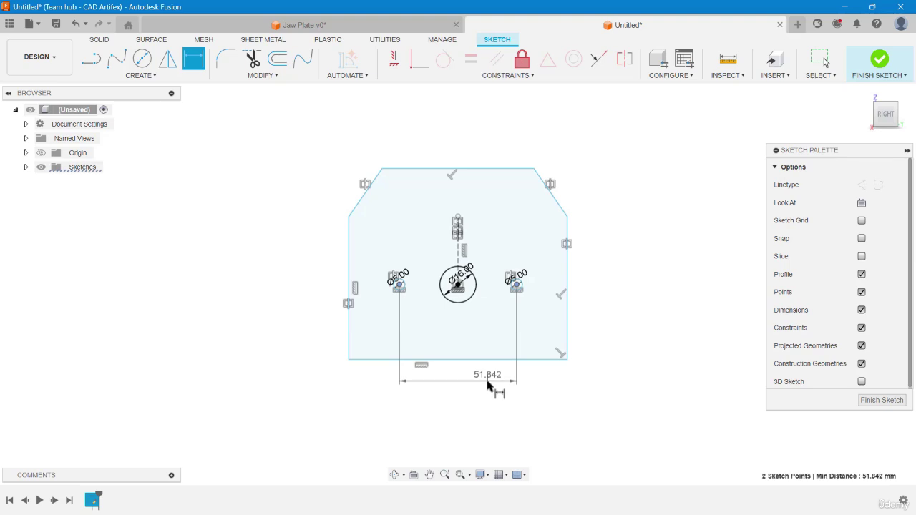
pyautogui.click(487, 385)
pyautogui.write('30')
pyautogui.press('Return')
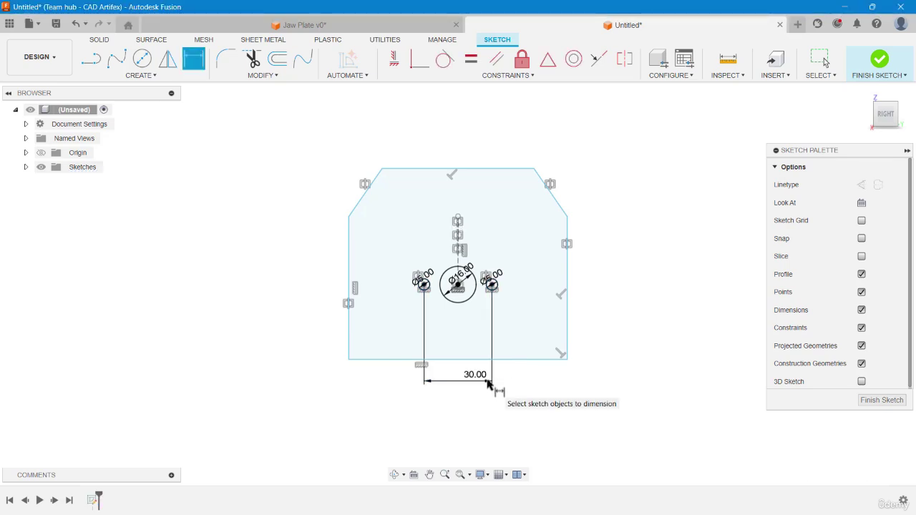
# Dimension the outline's top edge at 34 mm.
pyautogui.click(461, 172)
pyautogui.click(463, 146)
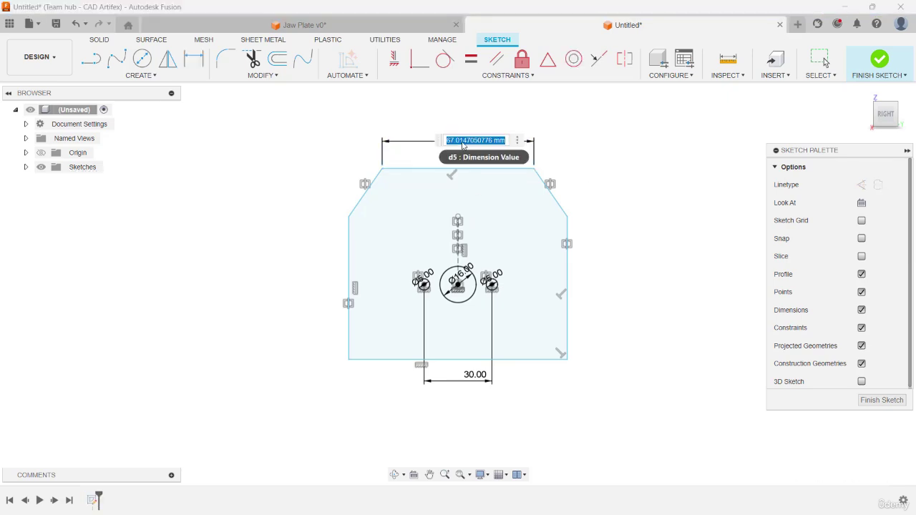
pyautogui.write('34')
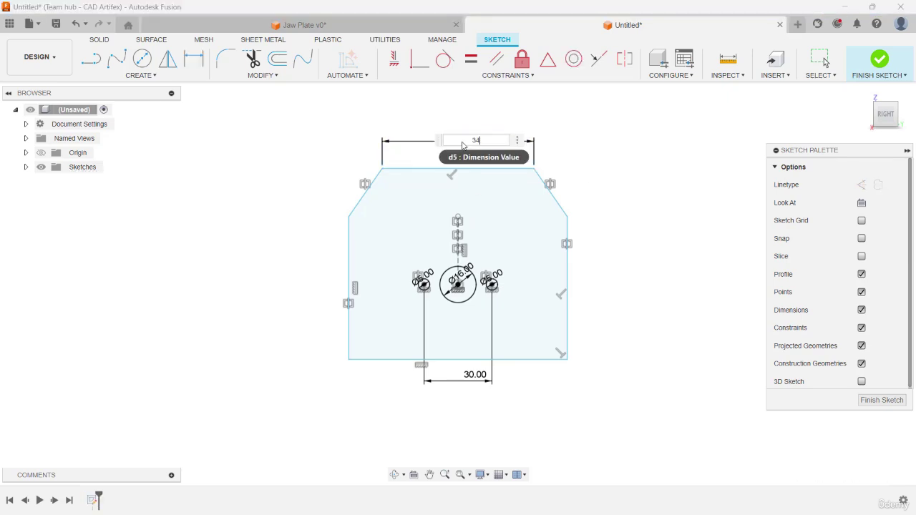
pyautogui.press('Return')
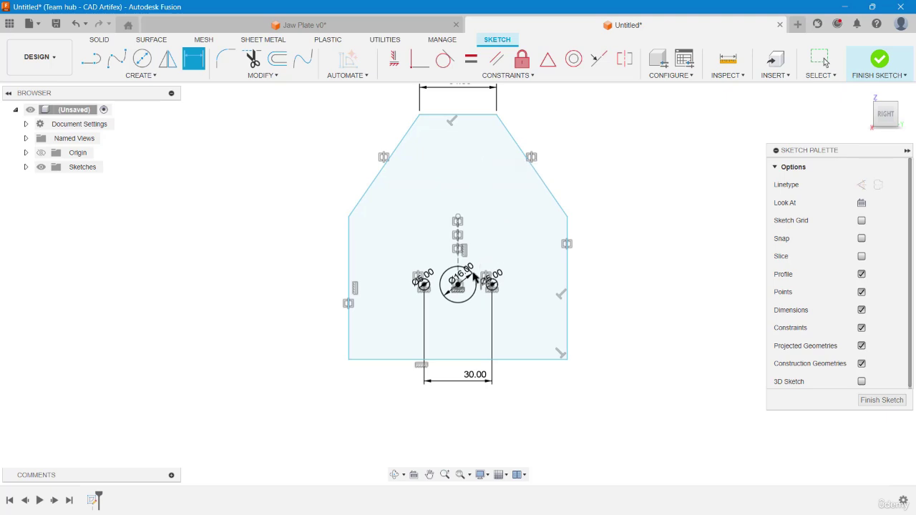
# Set the vertical distance from the central circle's centre to the outline's base edge to 23 mm.
pyautogui.click(458, 359)
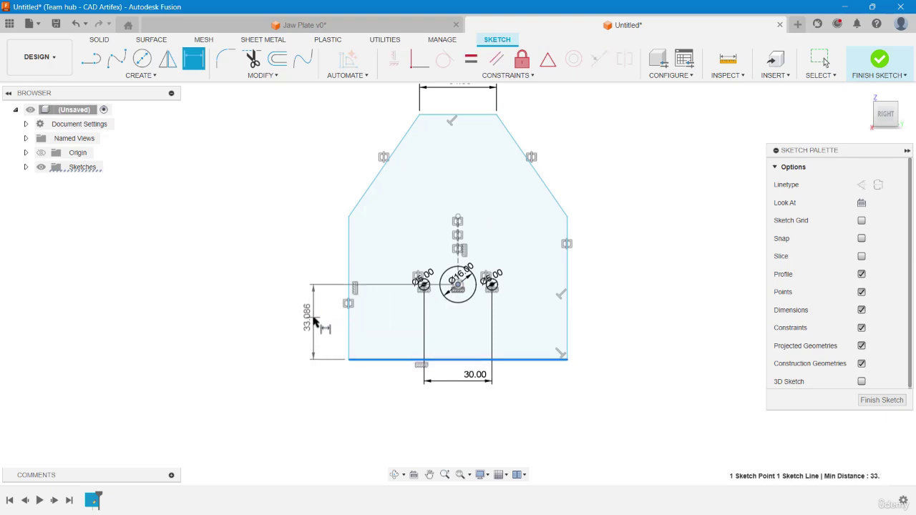
pyautogui.click(313, 322)
pyautogui.write('23')
pyautogui.press('Return')
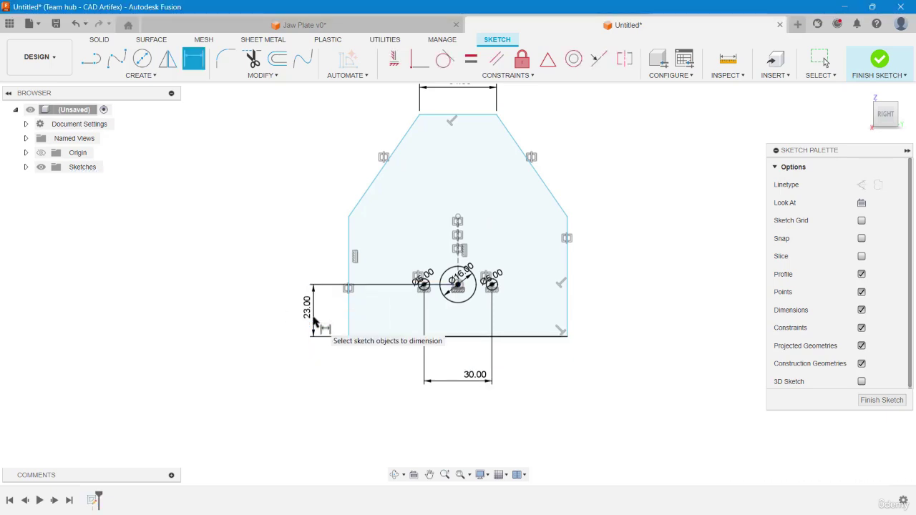
# Dimension the outline's overall height between its base and top edges at 57 mm.
pyautogui.click(379, 337)
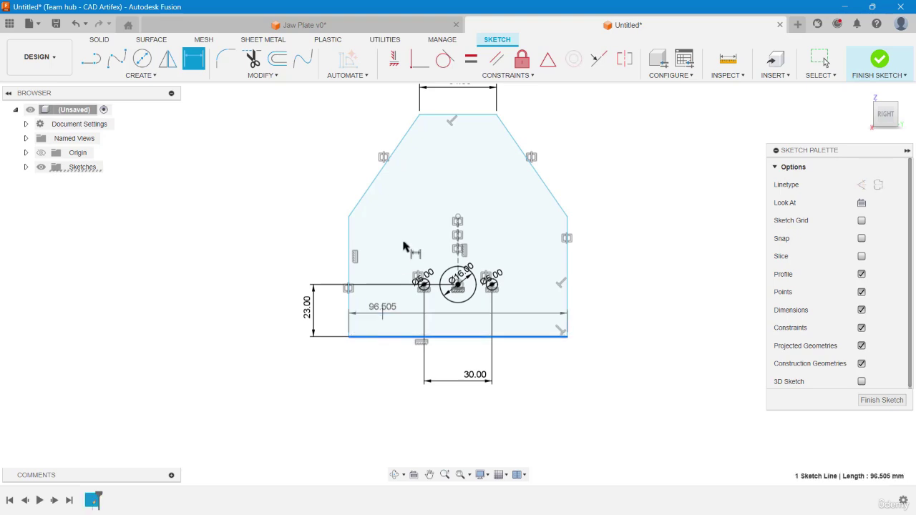
pyautogui.click(450, 115)
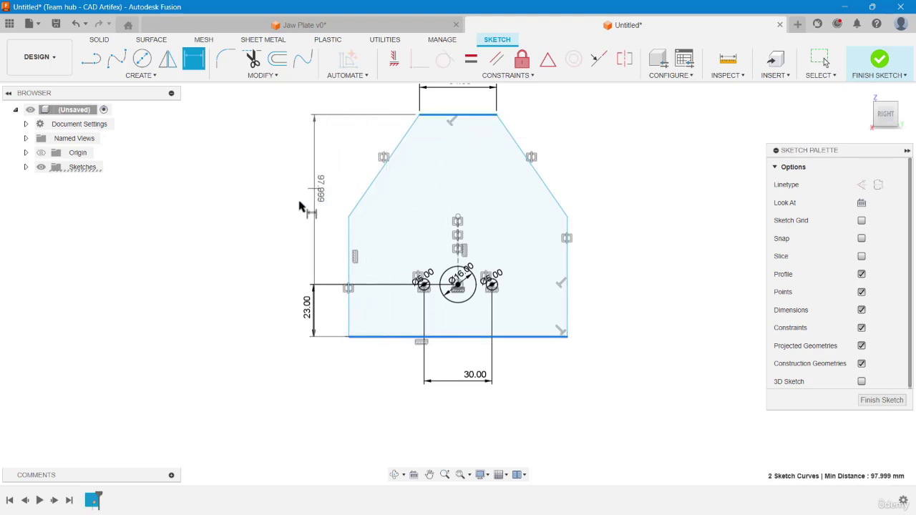
pyautogui.click(292, 218)
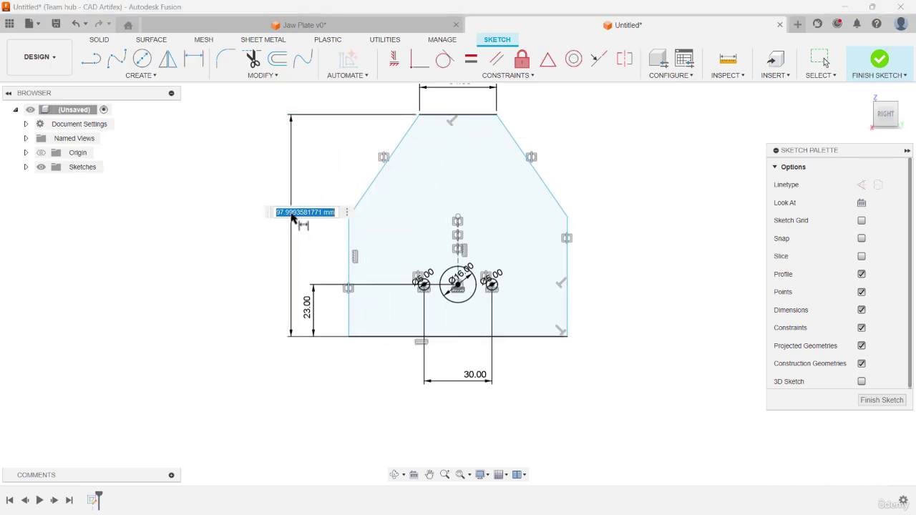
pyautogui.write('57')
pyautogui.press('Return')
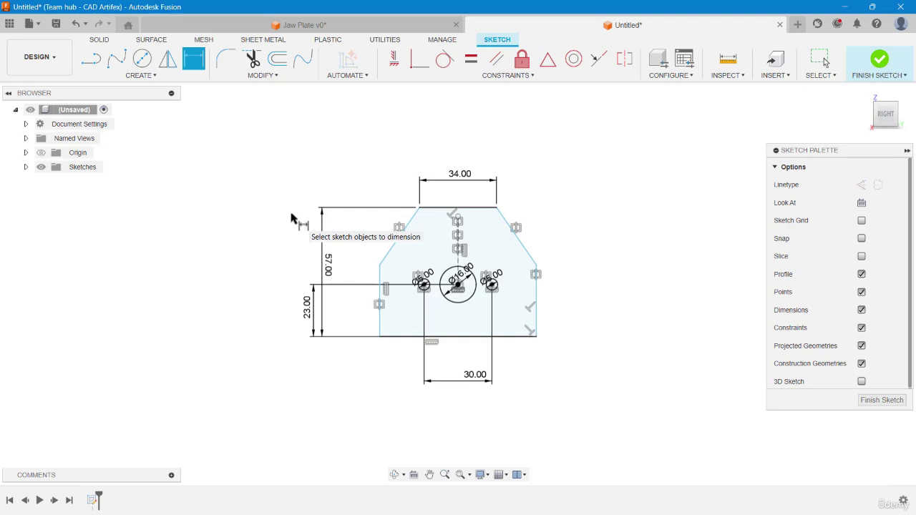
# Dimension the outline's base edge at 50 mm.
pyautogui.click(510, 341)
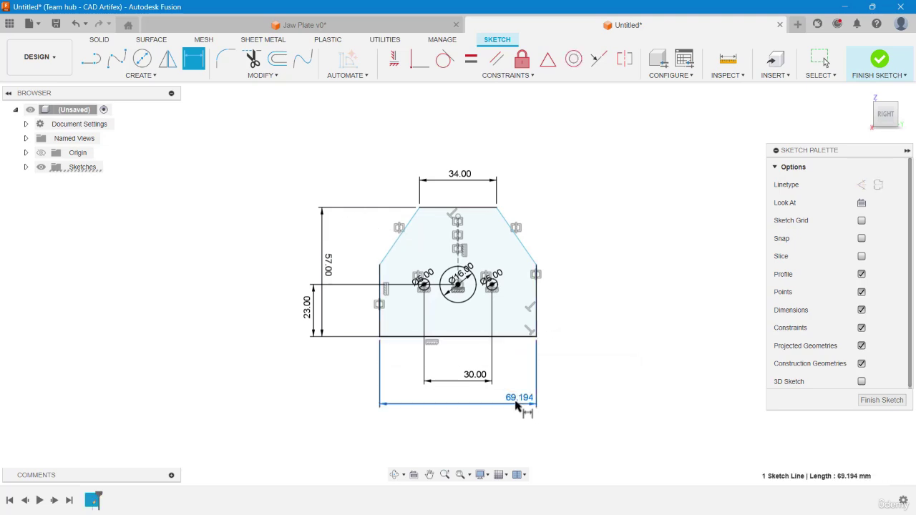
pyautogui.click(515, 405)
pyautogui.write('50')
pyautogui.press('Return')
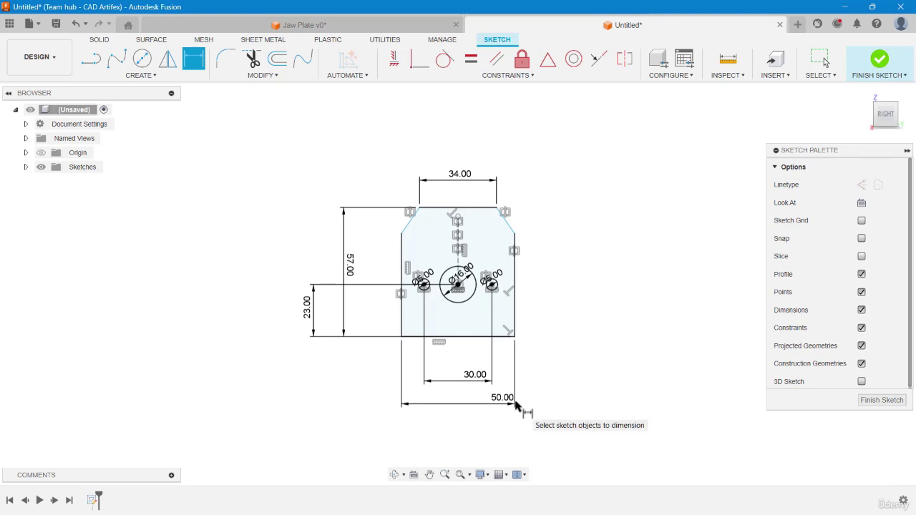
# Set the angle between the outline's left vertical side and the adjoining slanted corner edge to 155 degrees.
pyautogui.click(402, 249)
pyautogui.click(411, 221)
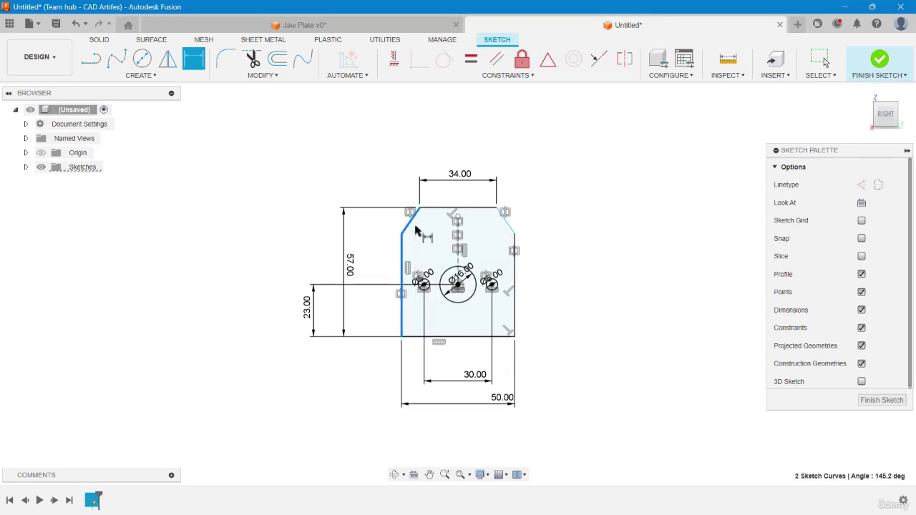
pyautogui.click(424, 242)
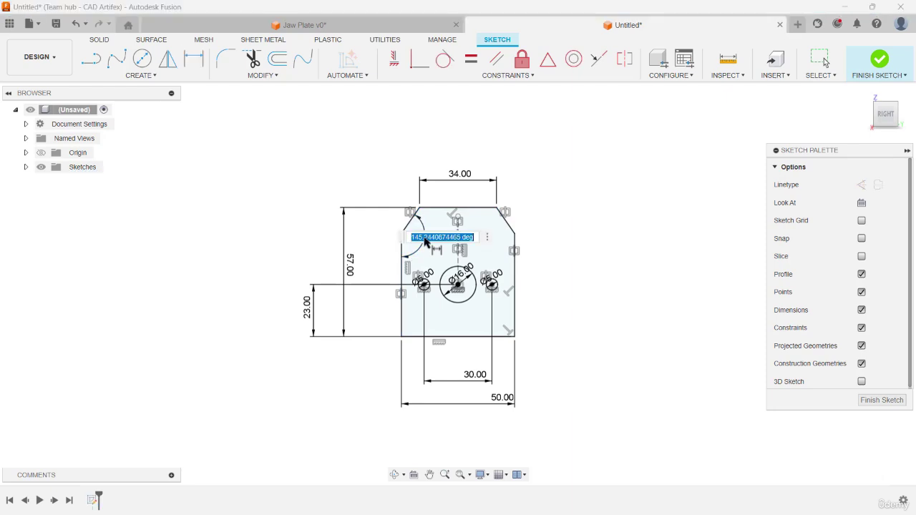
pyautogui.write('155')
pyautogui.press('Return')
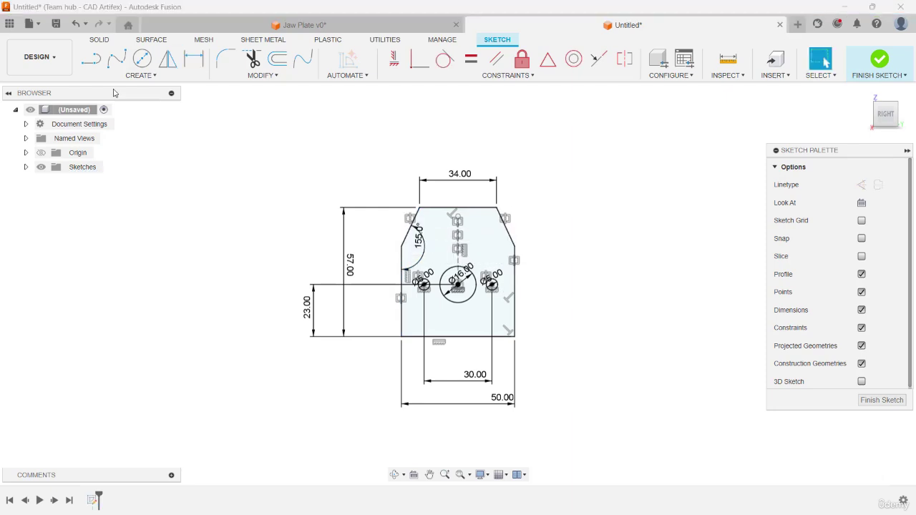
# Extrude the plate profile 5 mm to one side as a new body, leaving the three circles as through holes.
pyautogui.click(104, 42)
pyautogui.click(117, 61)
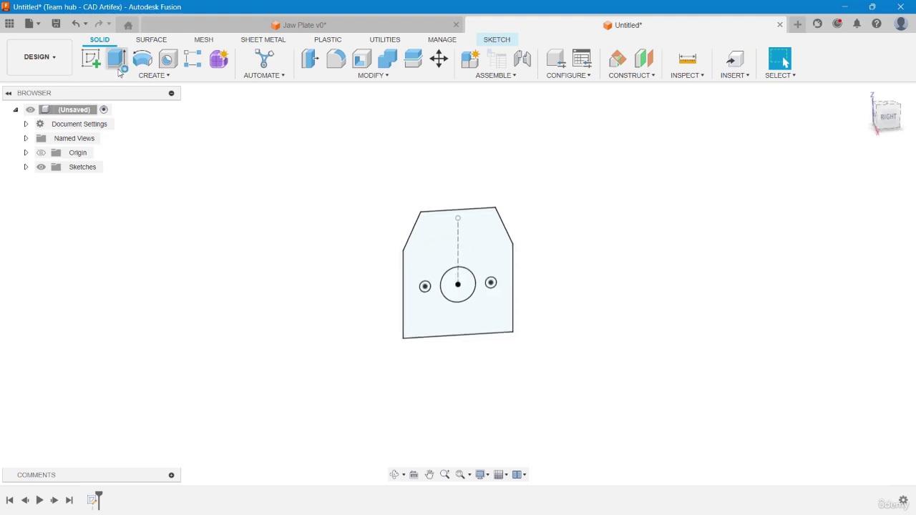
pyautogui.click(455, 256)
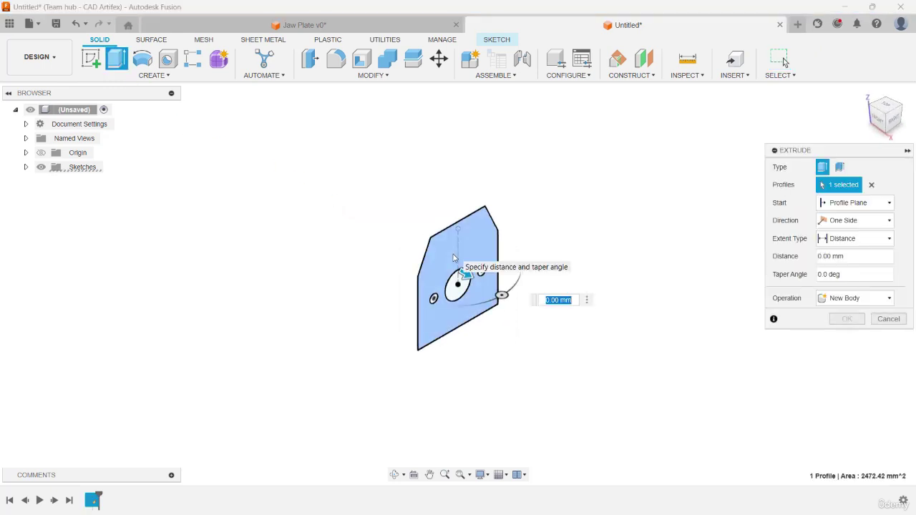
pyautogui.write('5')
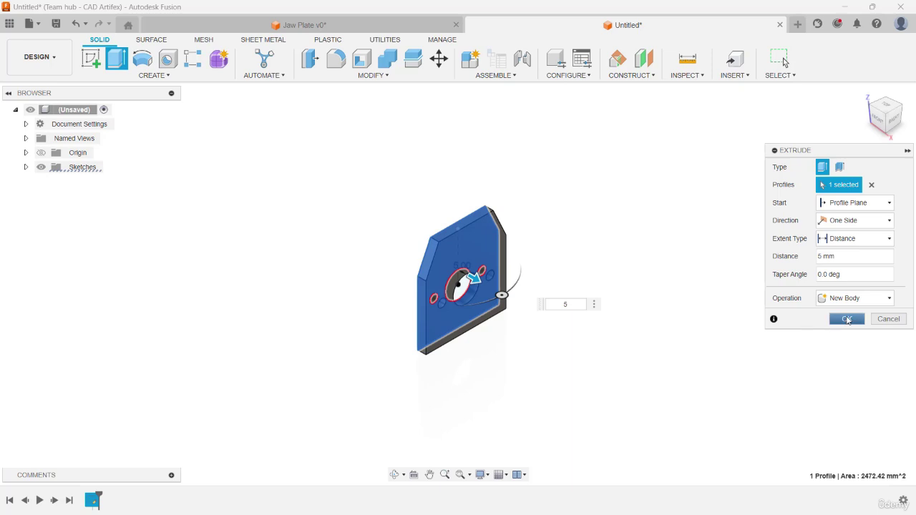
pyautogui.click(846, 318)
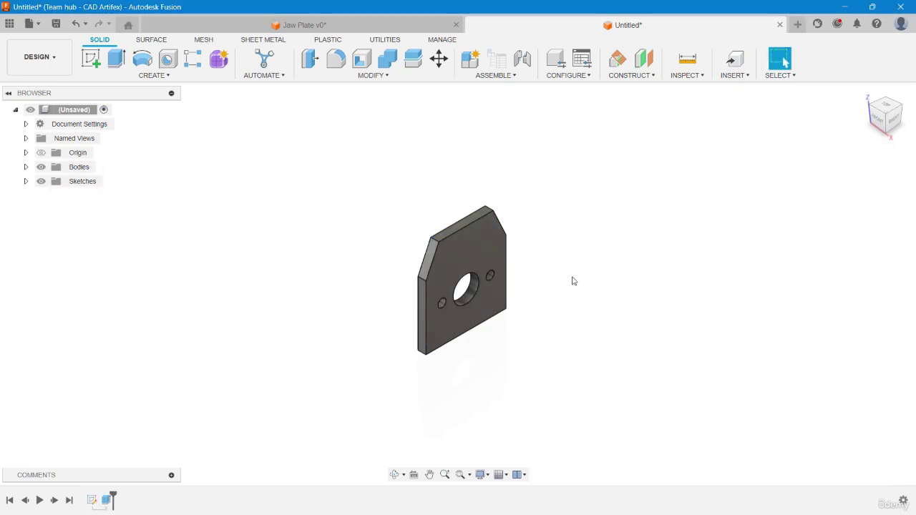
pyautogui.scroll(3, 573, 281)
pyautogui.keyDown('shift'); pyautogui.moveTo(566, 272); pyautogui.dragTo(367, 228, button='middle'); pyautogui.keyUp('shift')
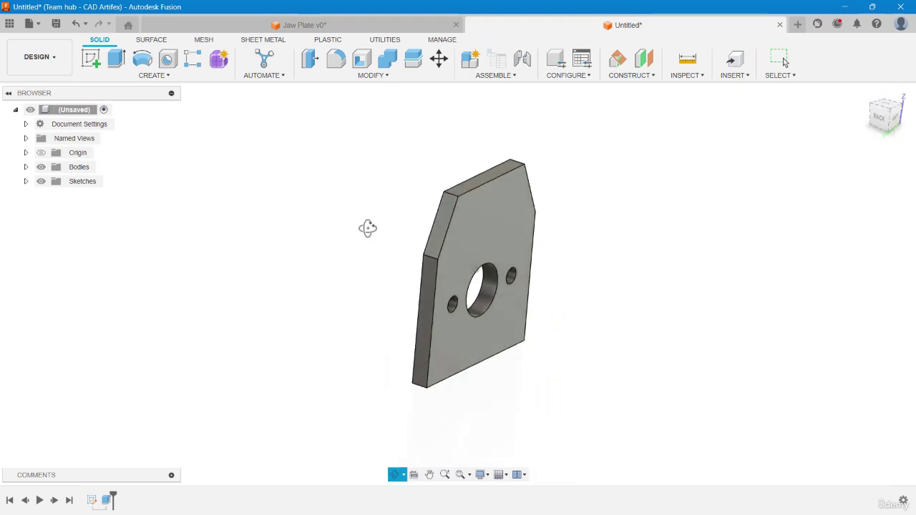